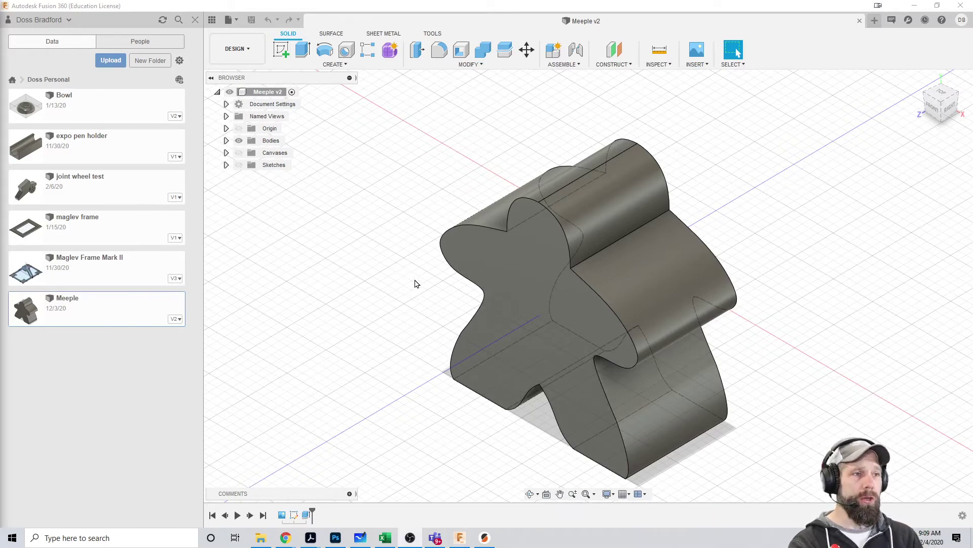
Start a 3D print export of the meeple body with the mesh preview turned on.
left_click(231, 21)
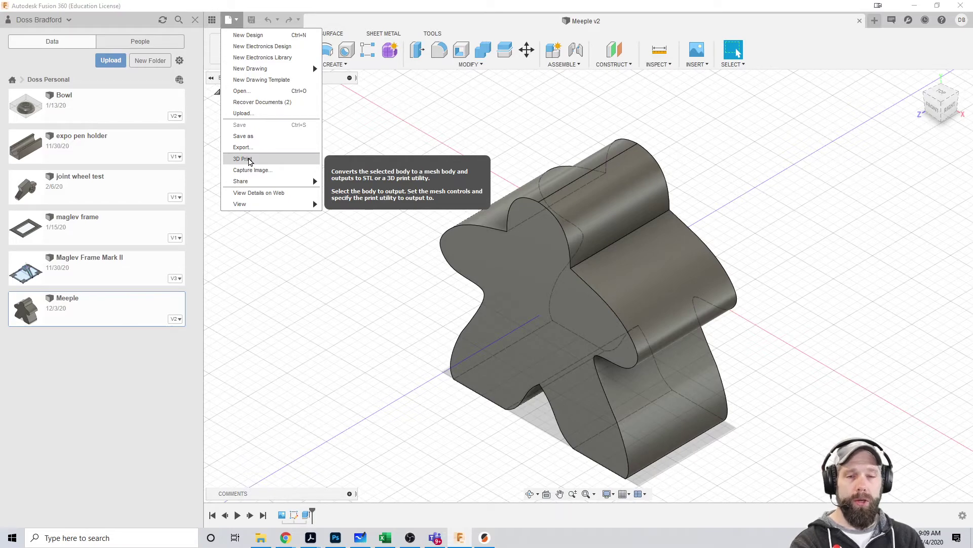
left_click(243, 159)
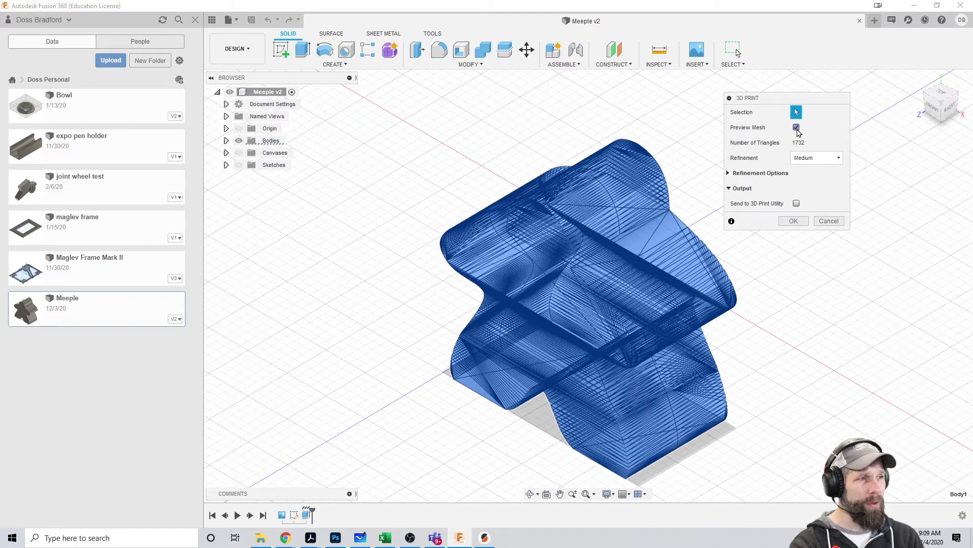
left_click(796, 127)
left_click(796, 129)
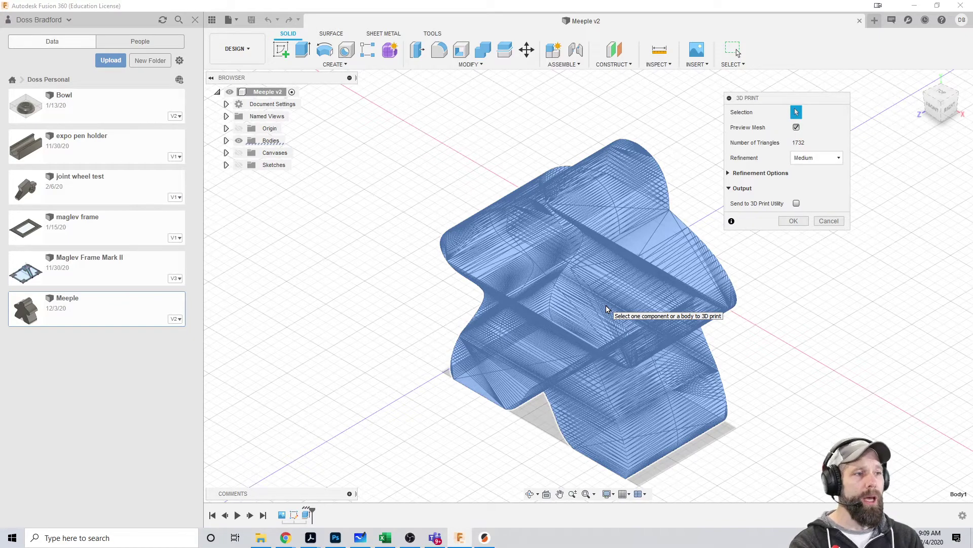
Try the High and Low mesh refinements on the meeple and set the refinement back to Medium.
left_click(829, 159)
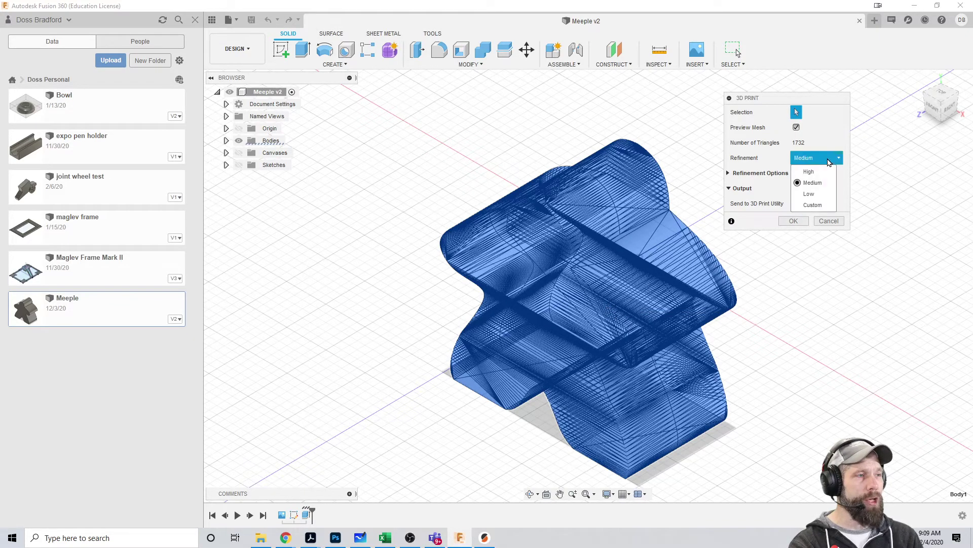
left_click(822, 172)
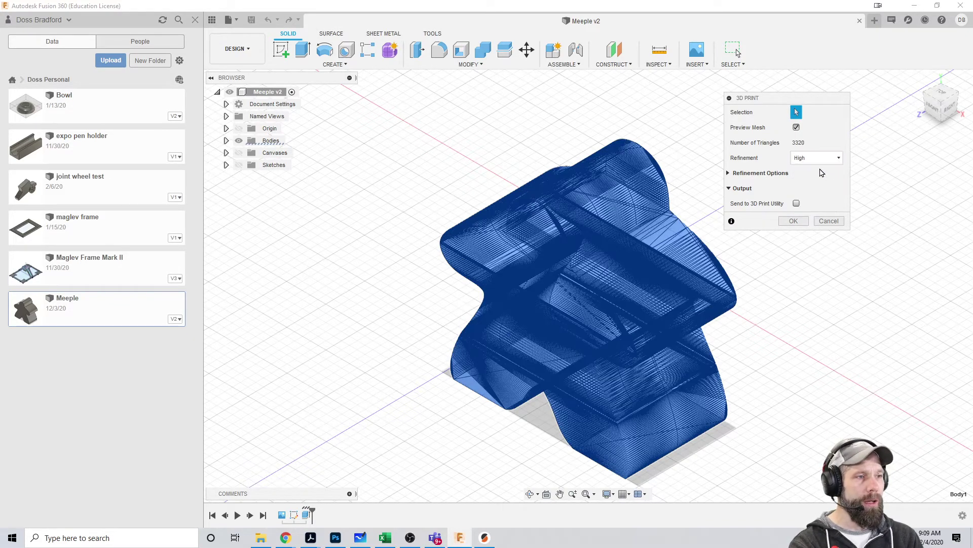
left_click(826, 160)
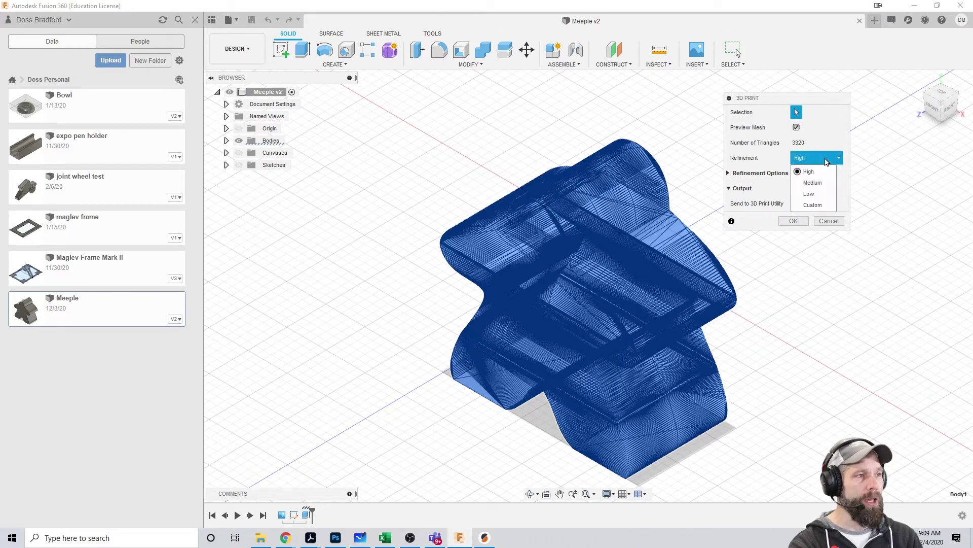
left_click(825, 195)
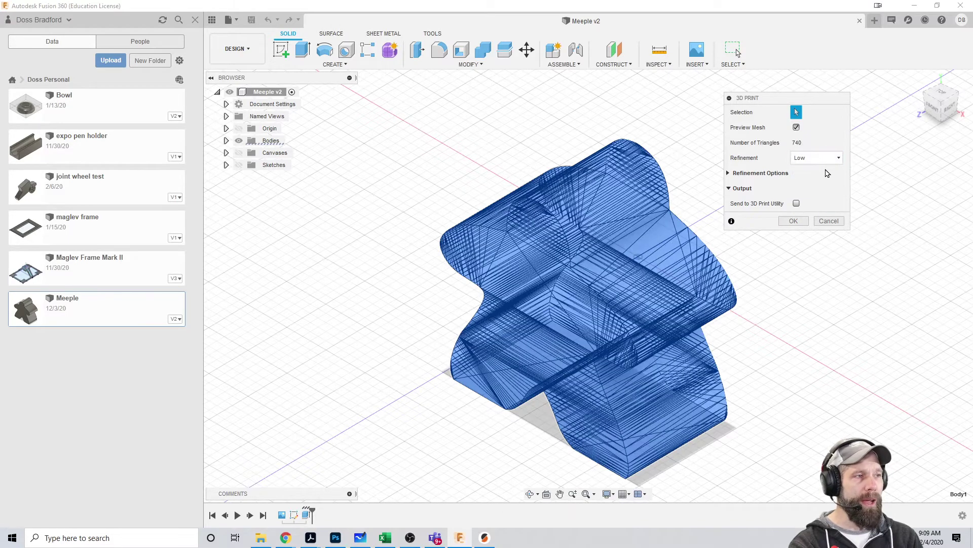
left_click(830, 158)
left_click(828, 183)
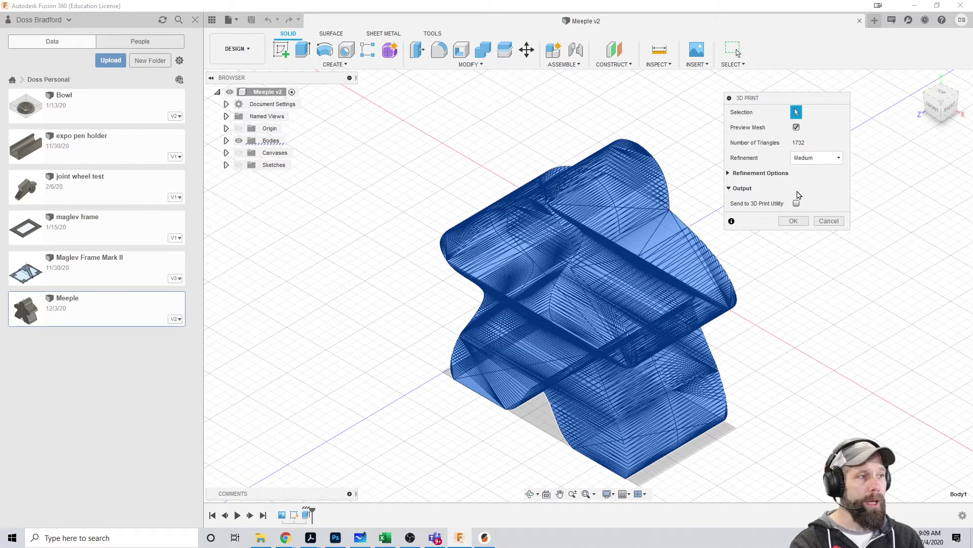
Export the meeple without sending it to a 3D print utility, saving it as the STL file mymeeple in the meeples folder.
left_click(796, 203)
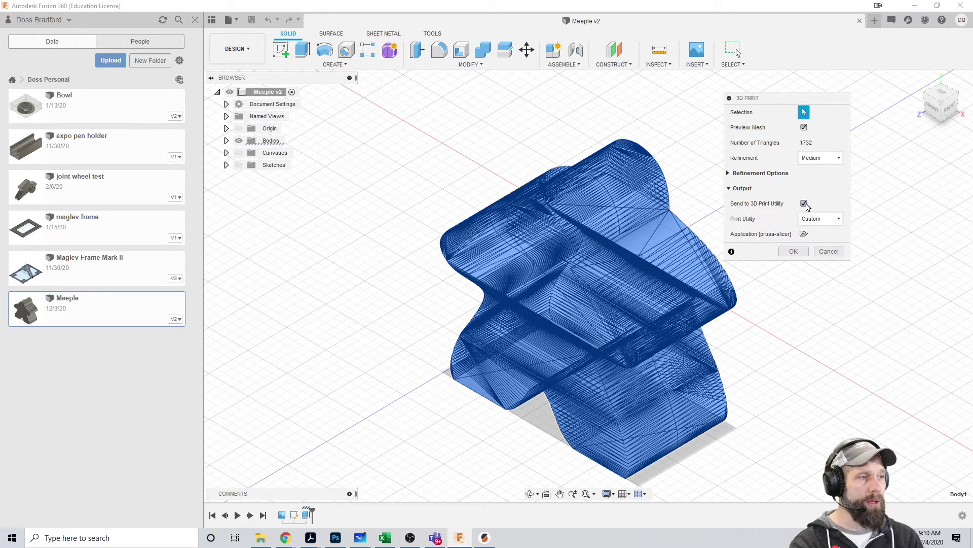
left_click(804, 203)
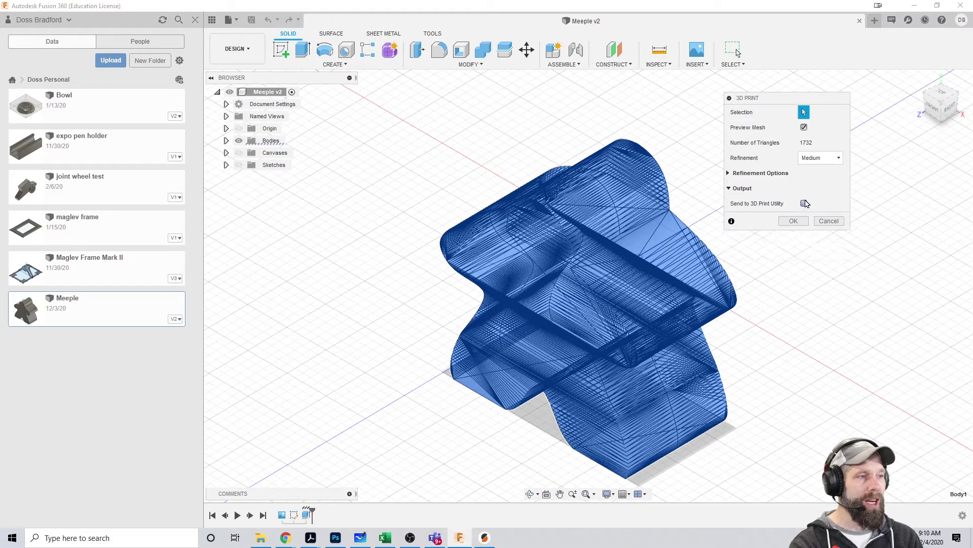
left_click(794, 220)
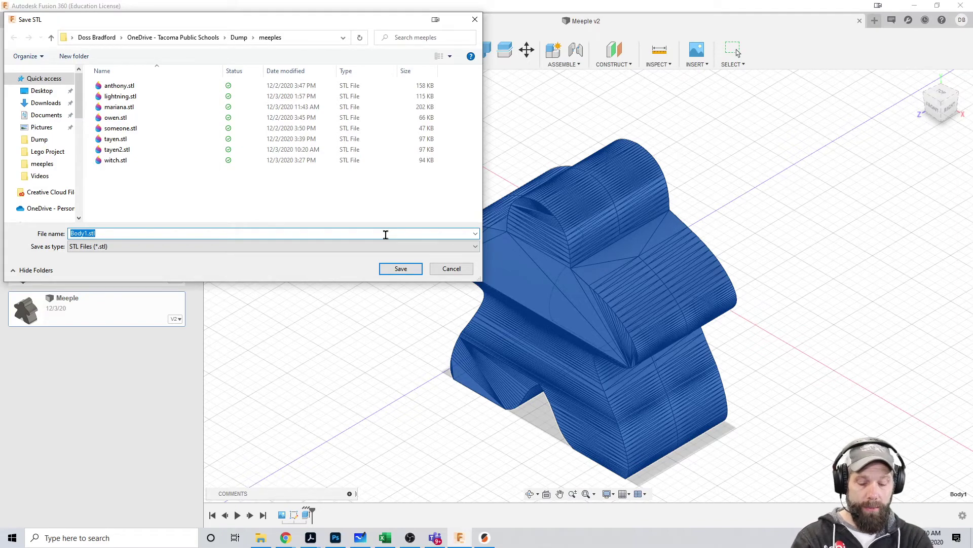
type("mymeeple")
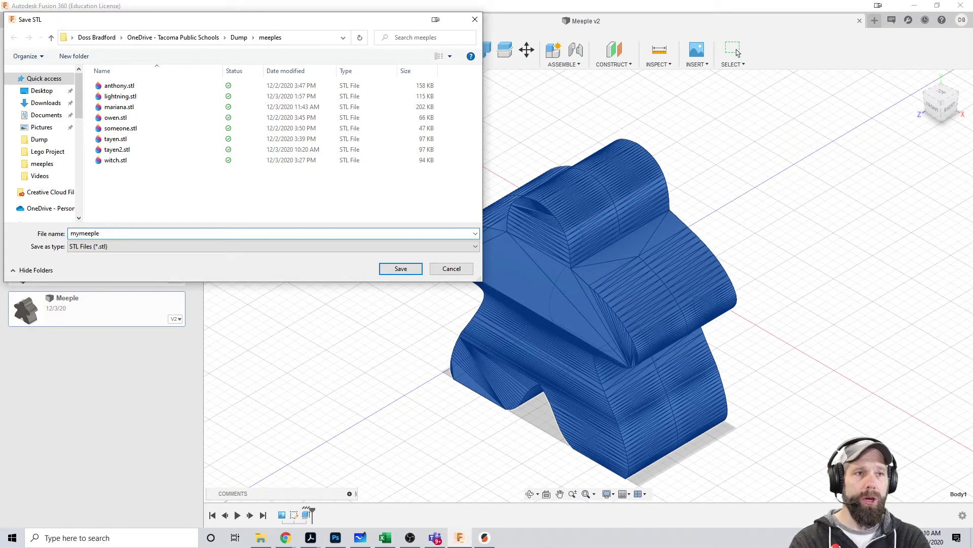
key("Return")
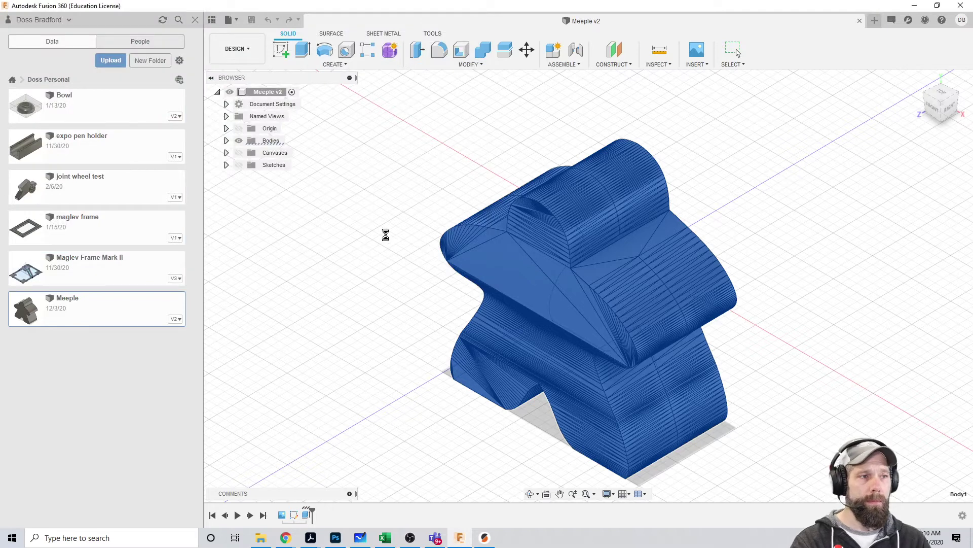
Switch to File Explorer and open mymeeple.stl from the meeples folder in Paint 3D.
left_click(261, 538)
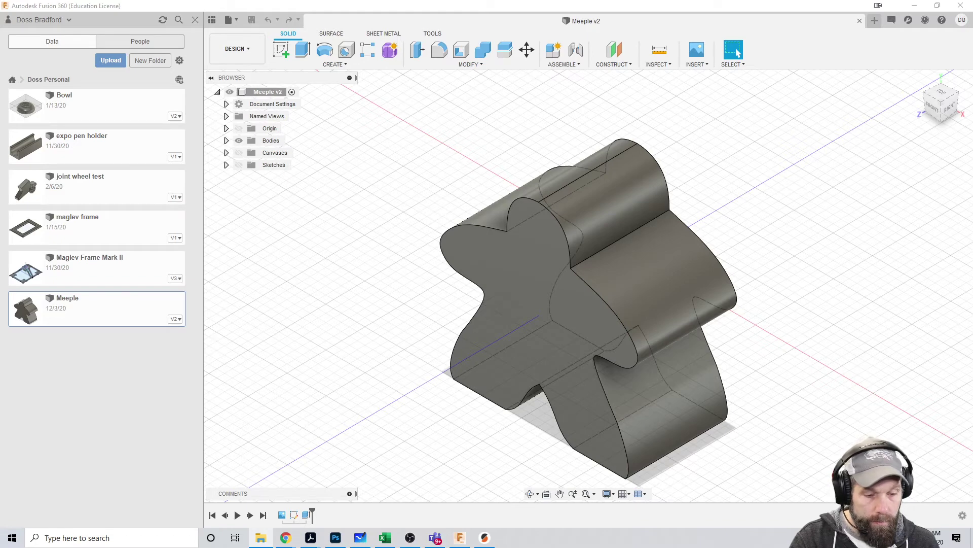
left_click_drag(954, 542, 537, 127)
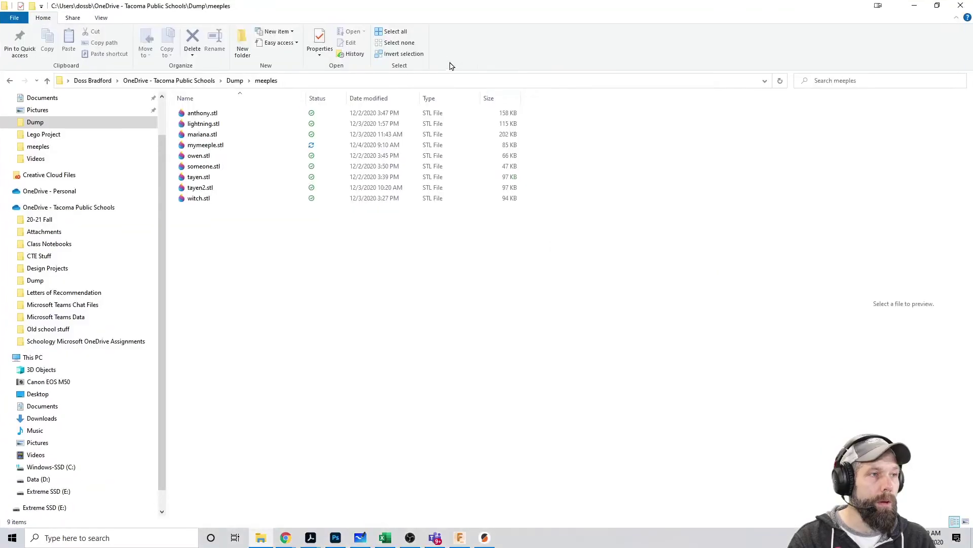
double_click(204, 146)
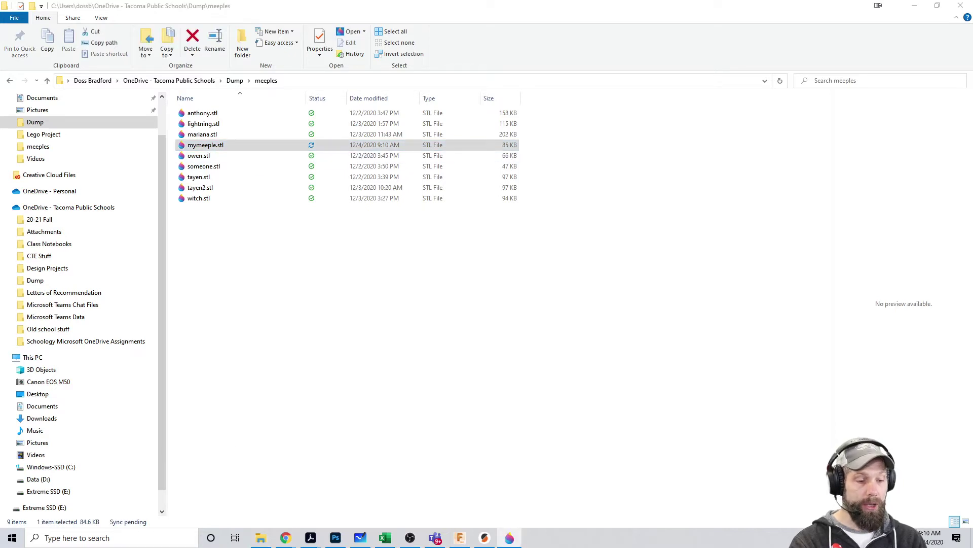
mouse_move(719, 521)
left_mouse_down()
mouse_move(916, 254)
mouse_move(638, 144)
left_mouse_up()
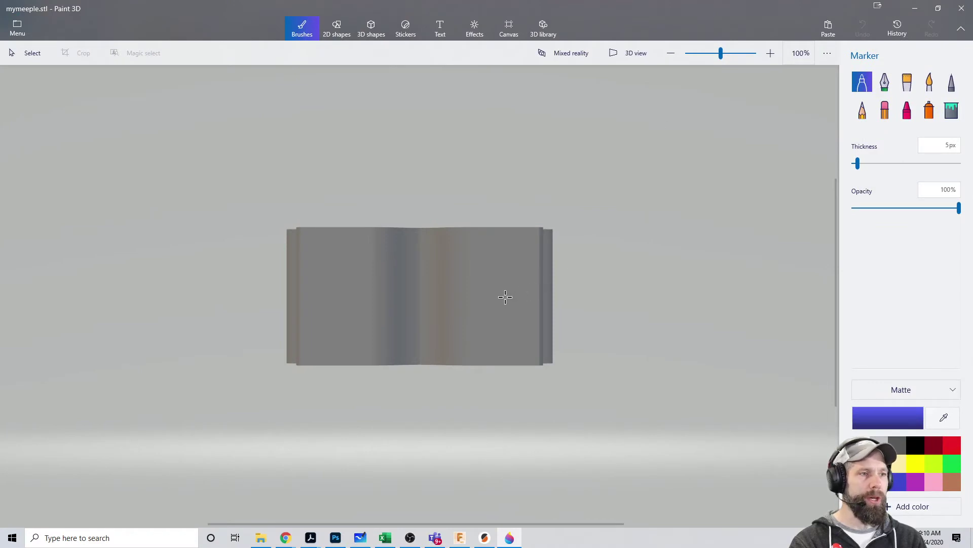
Rotate the meeple to its front face, scribble on it with the Marker and Crayon, and close Paint 3D without saving.
left_click_drag(506, 297, 511, 260)
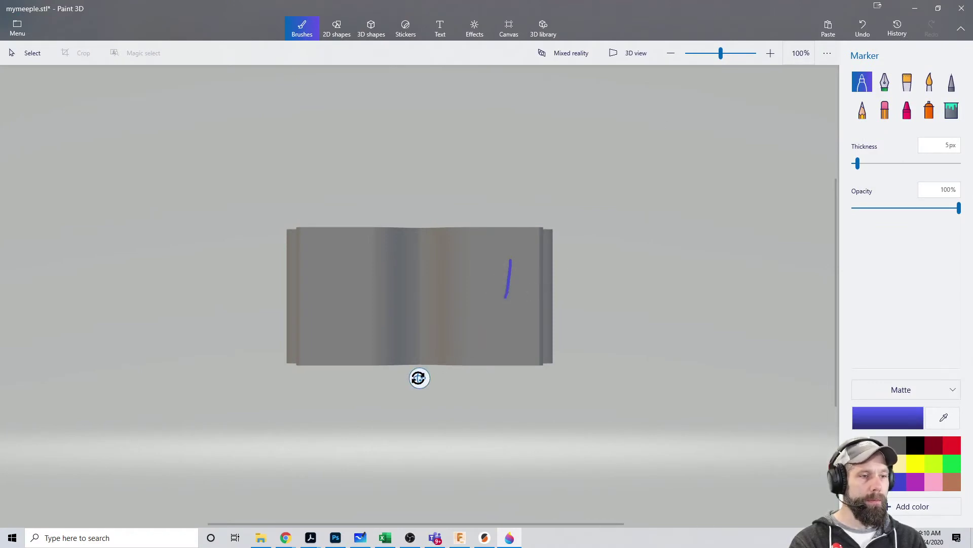
mouse_move(419, 378)
left_mouse_down()
mouse_move(443, 226)
mouse_move(583, 168)
mouse_move(696, 324)
mouse_move(662, 278)
left_mouse_up()
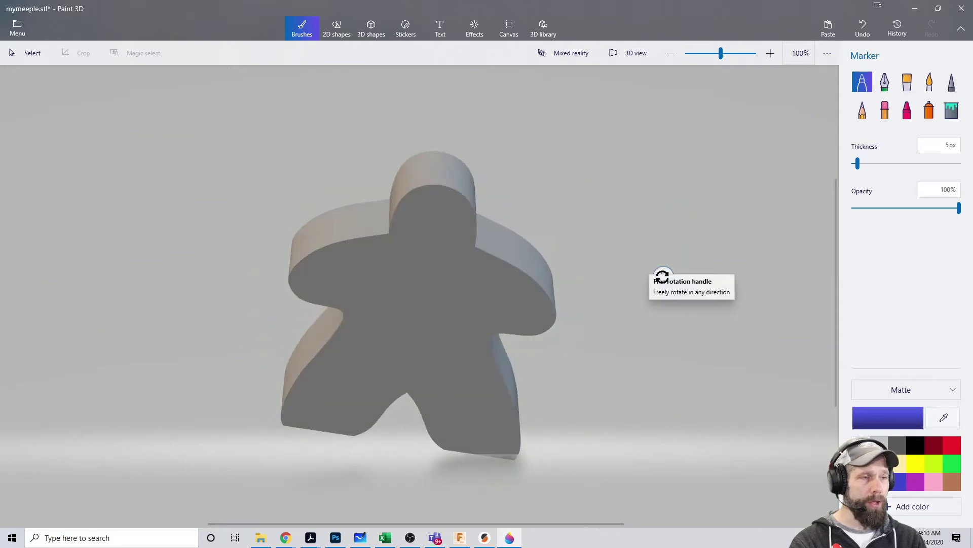
left_click(902, 116)
mouse_move(458, 274)
left_mouse_down()
mouse_move(421, 253)
mouse_move(403, 212)
mouse_move(299, 263)
mouse_move(494, 305)
mouse_move(441, 375)
left_mouse_up()
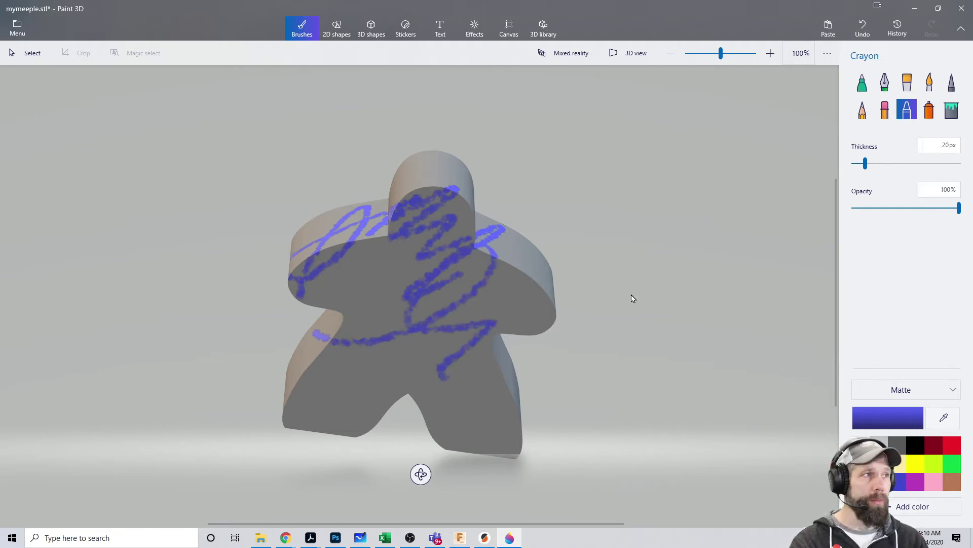
left_click(961, 7)
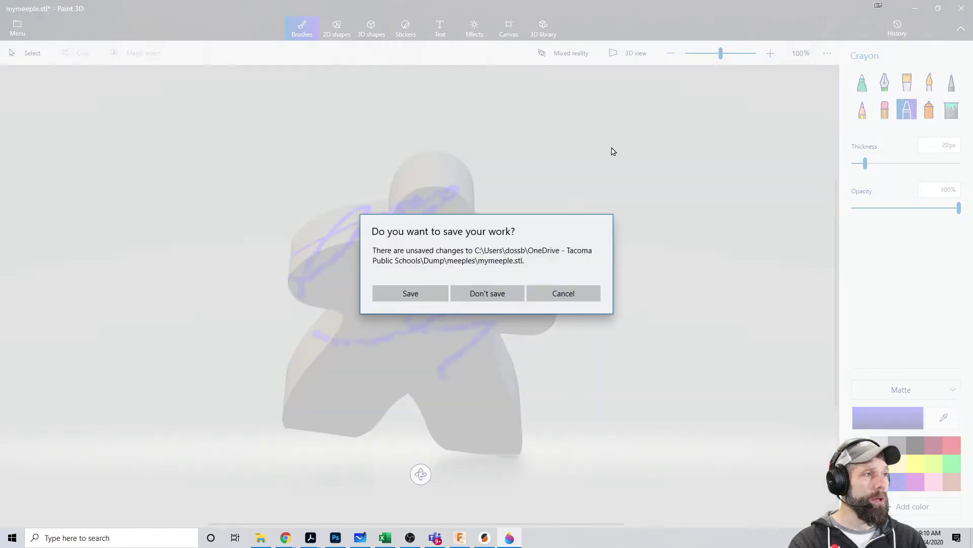
left_click(474, 299)
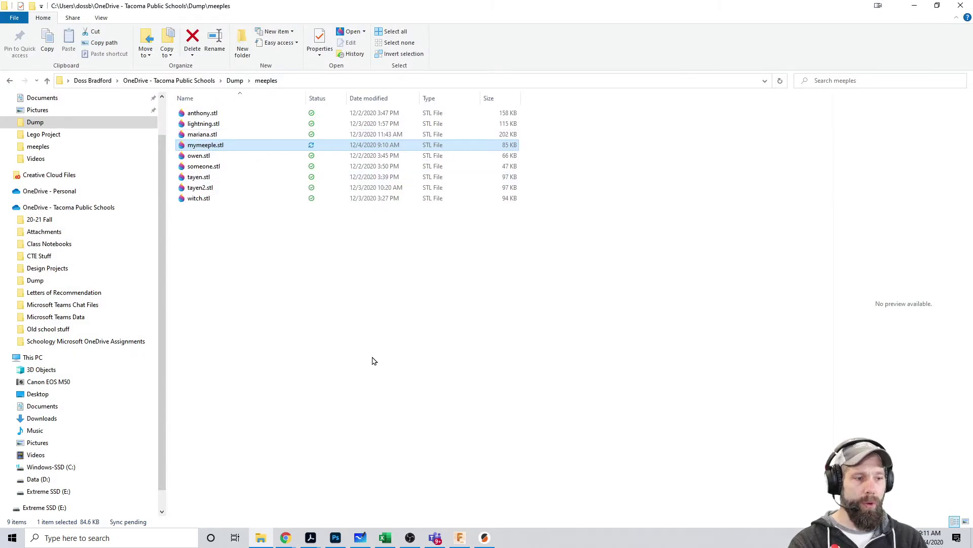
Switch to PrusaSlicer, return to the 3D editor view and delete the witch model from the print bed.
left_click(485, 537)
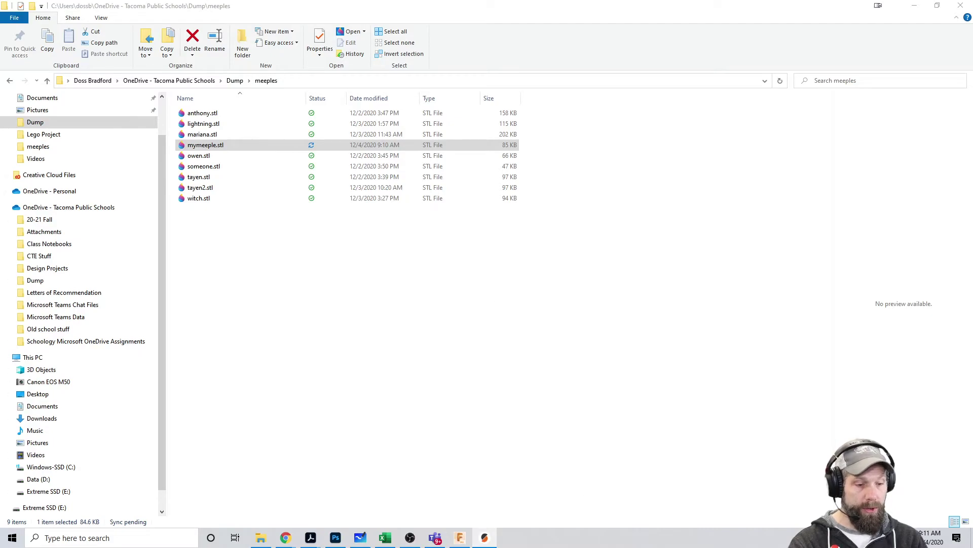
left_click_drag(972, 269, 662, 64)
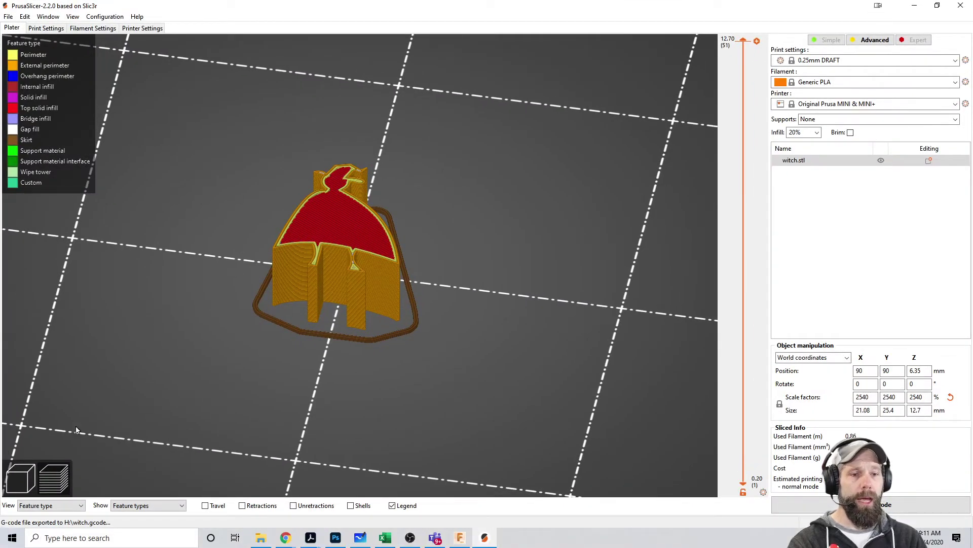
left_click(22, 476)
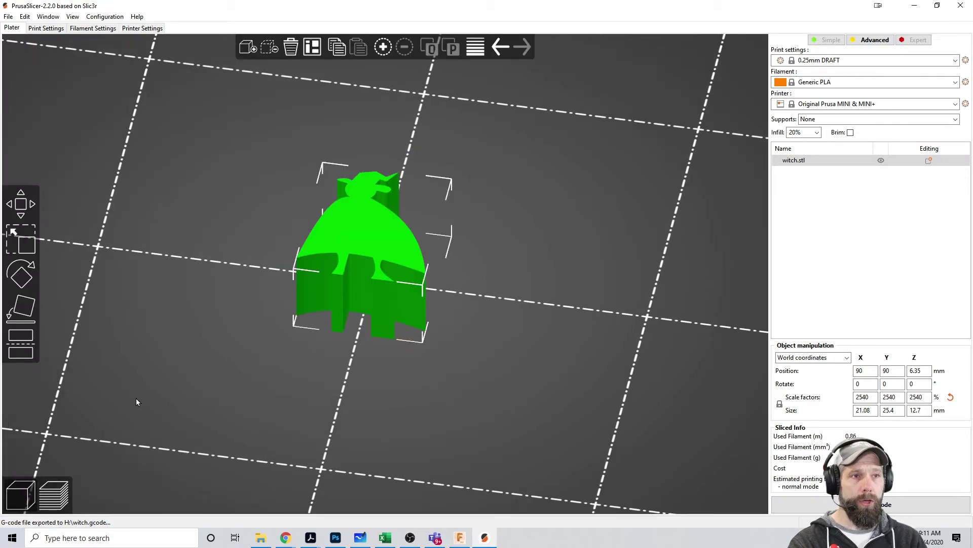
left_click(271, 48)
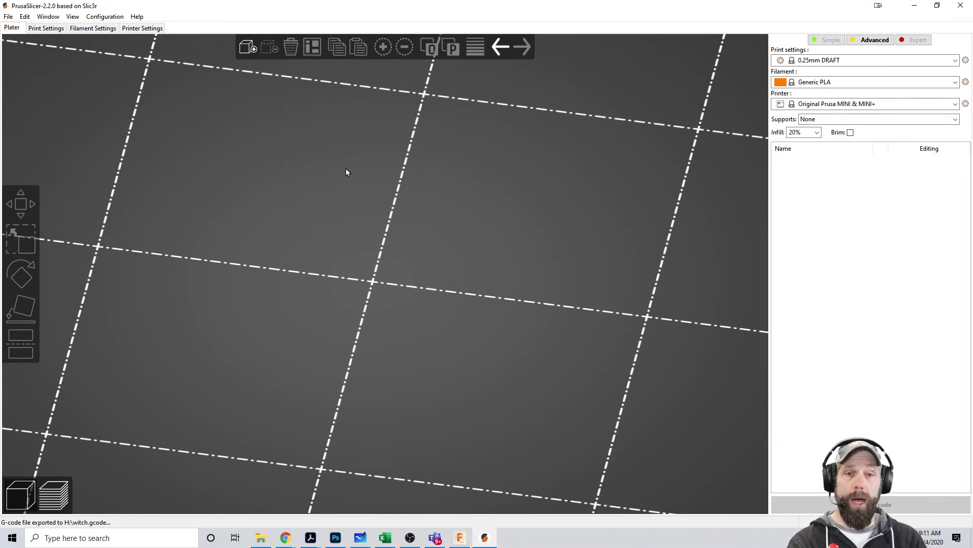
Import mymeeple.stl from the meeples folder onto the empty print bed.
left_click(248, 52)
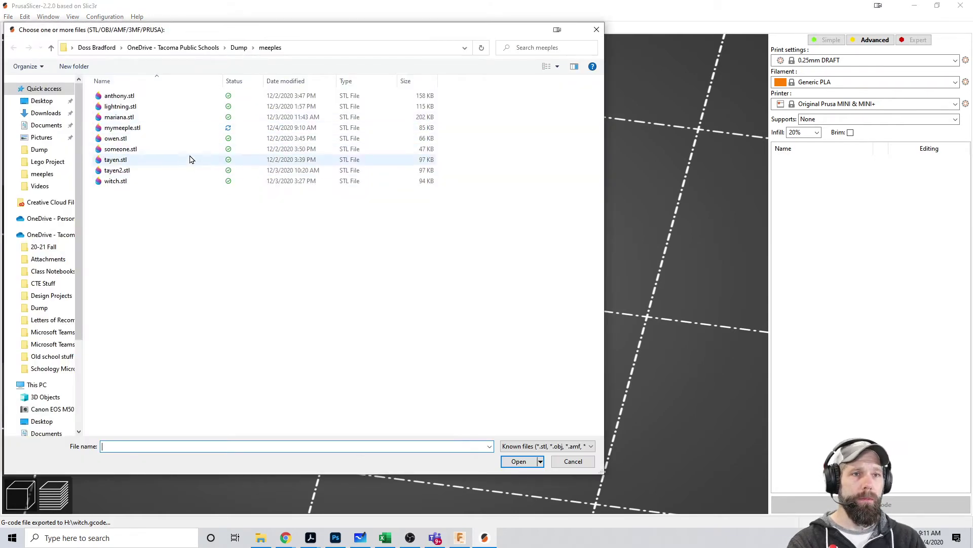
left_click(147, 128)
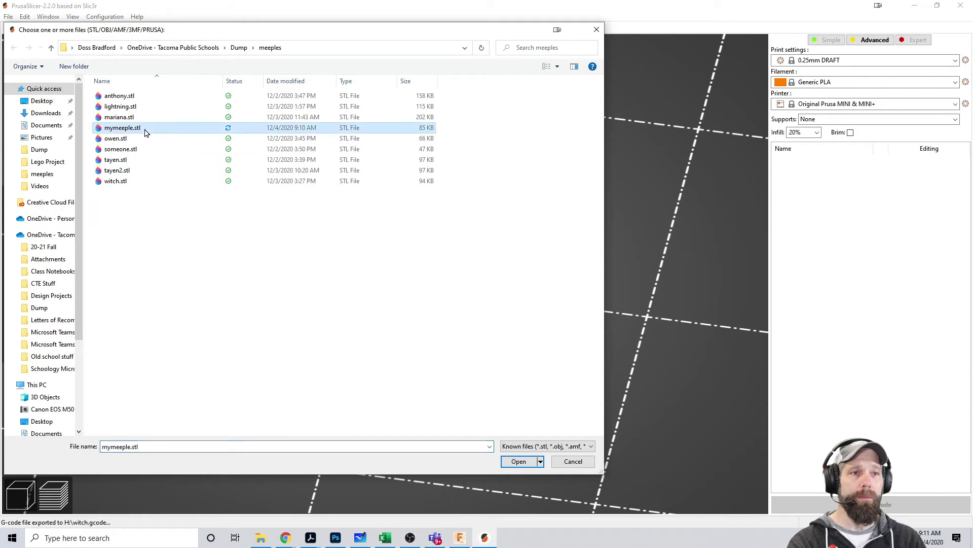
left_click(522, 461)
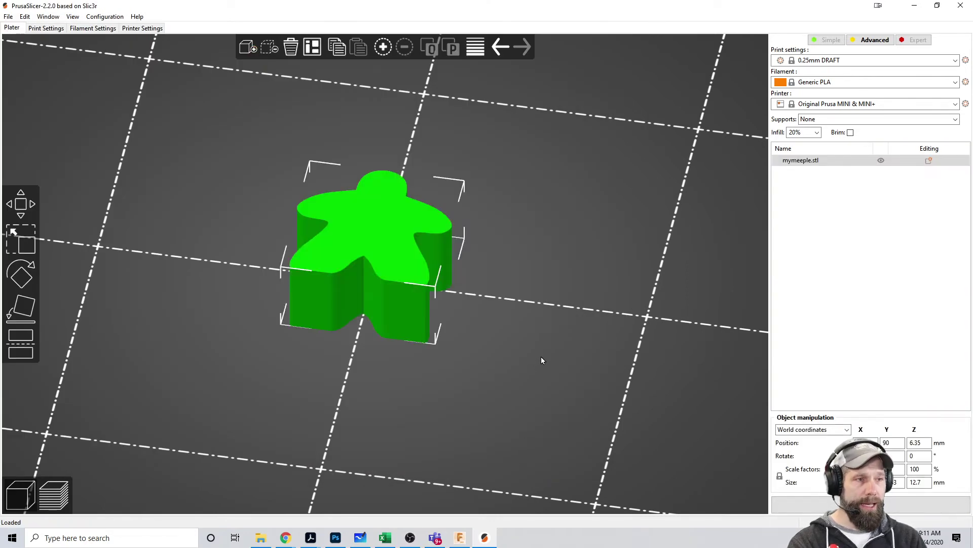
scroll(542, 360, "down", 5)
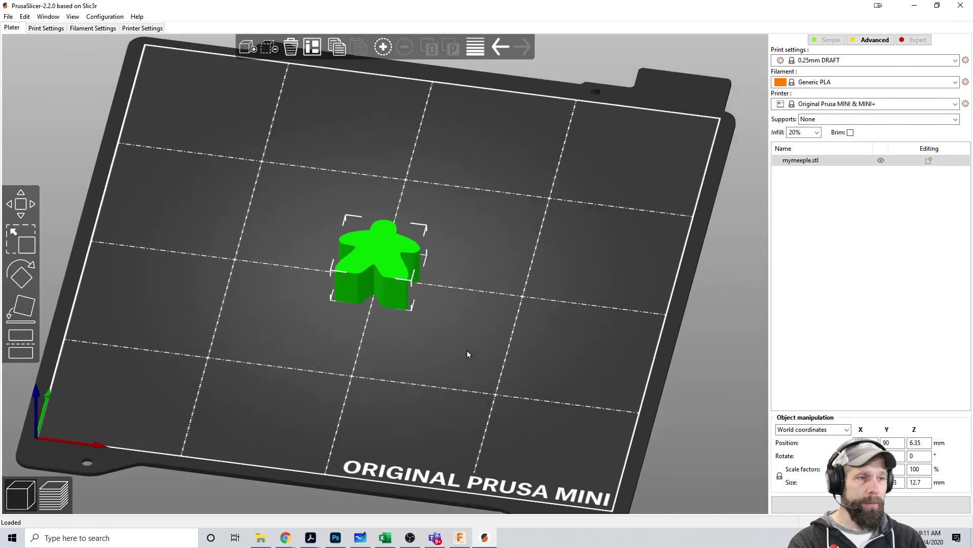
scroll(467, 351, "up", 1)
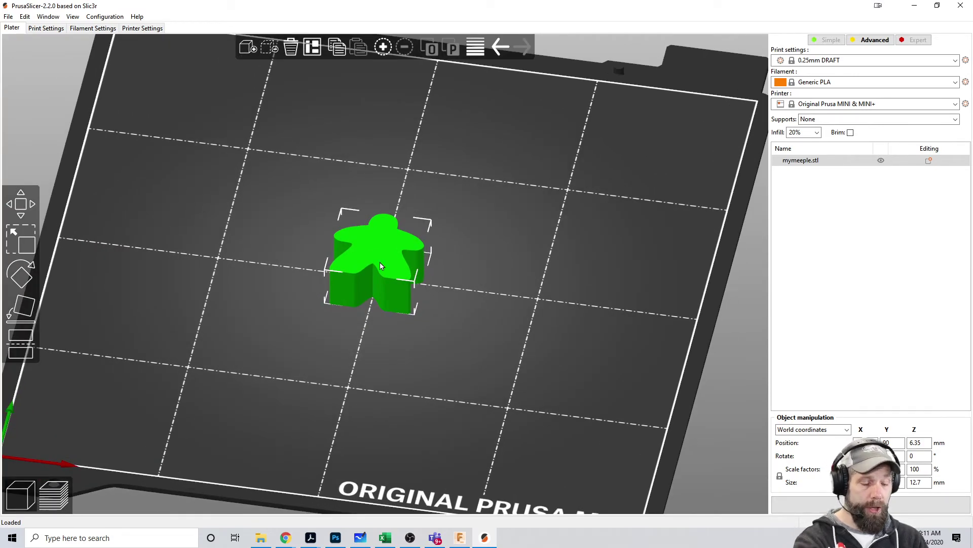
Delete the meeple from the print bed and import witch.stl in its place.
key("Delete")
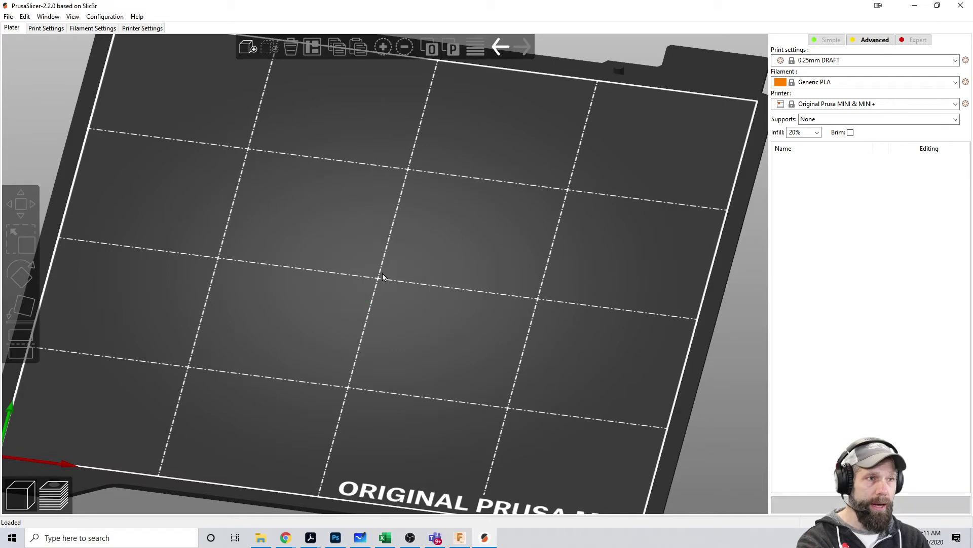
left_click(246, 53)
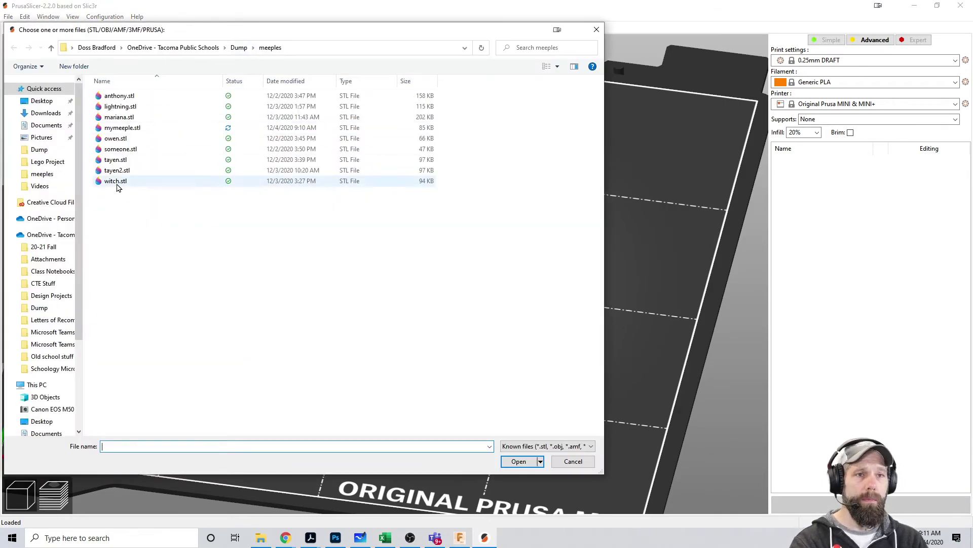
left_click(117, 183)
left_click(515, 463)
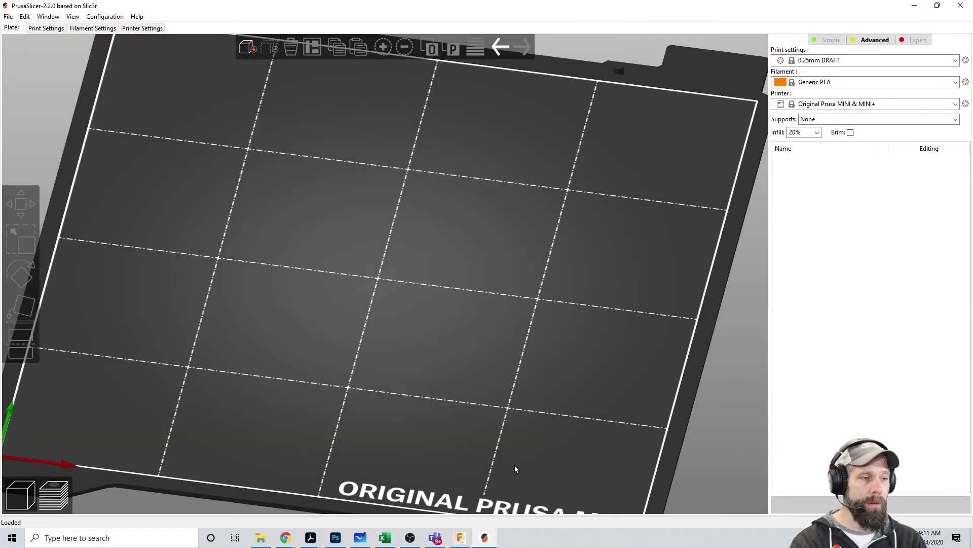
scroll(410, 301, "up", 10)
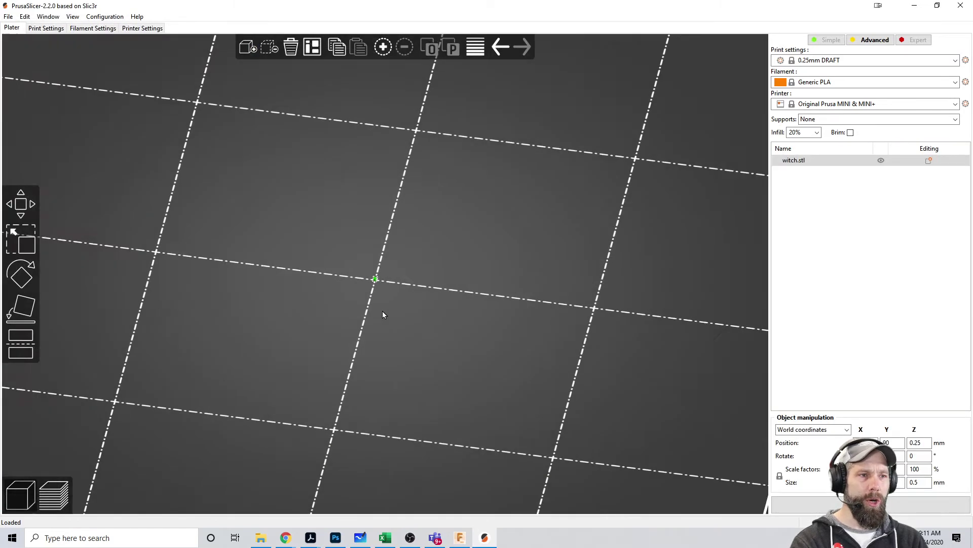
Scale the witch model uniformly to 2540 % on the print bed.
scroll(327, 359, "up", 4)
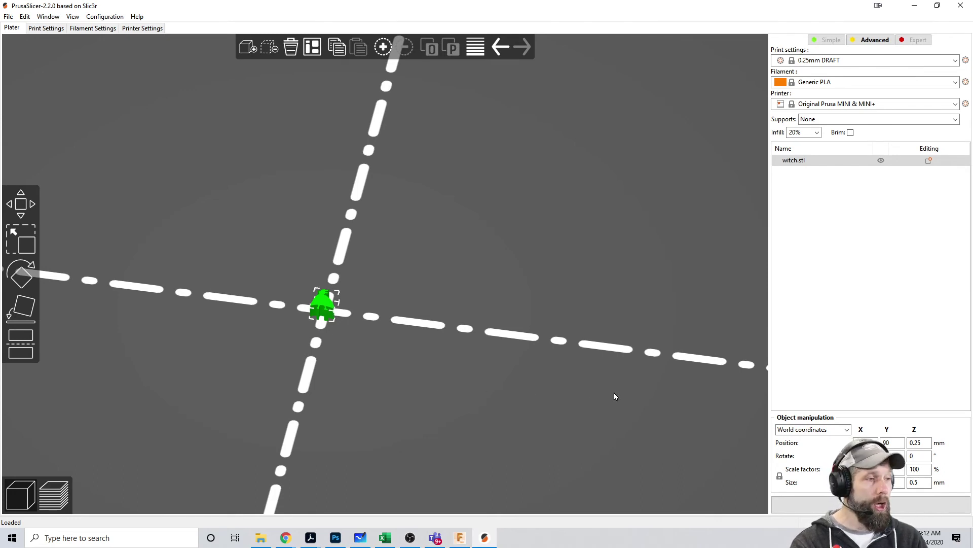
left_click(866, 469)
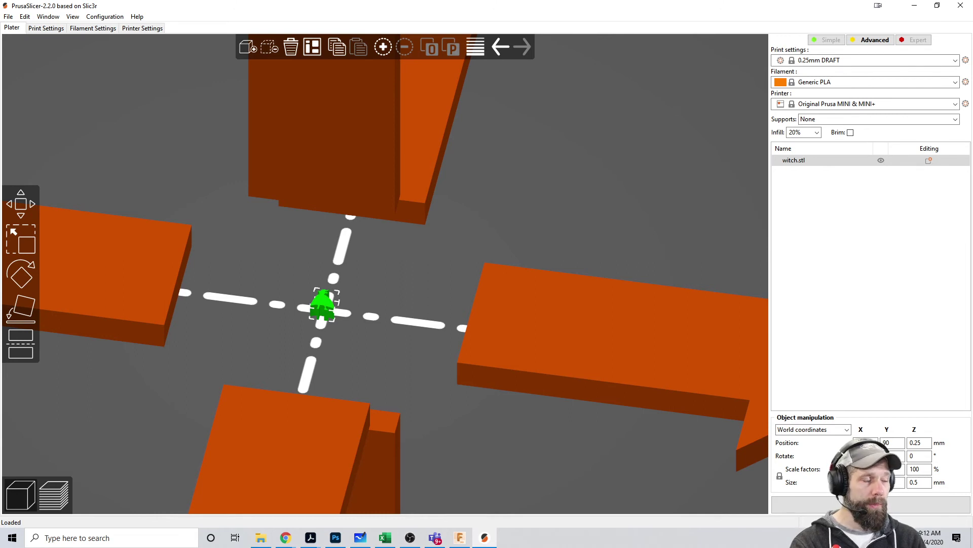
key("Return")
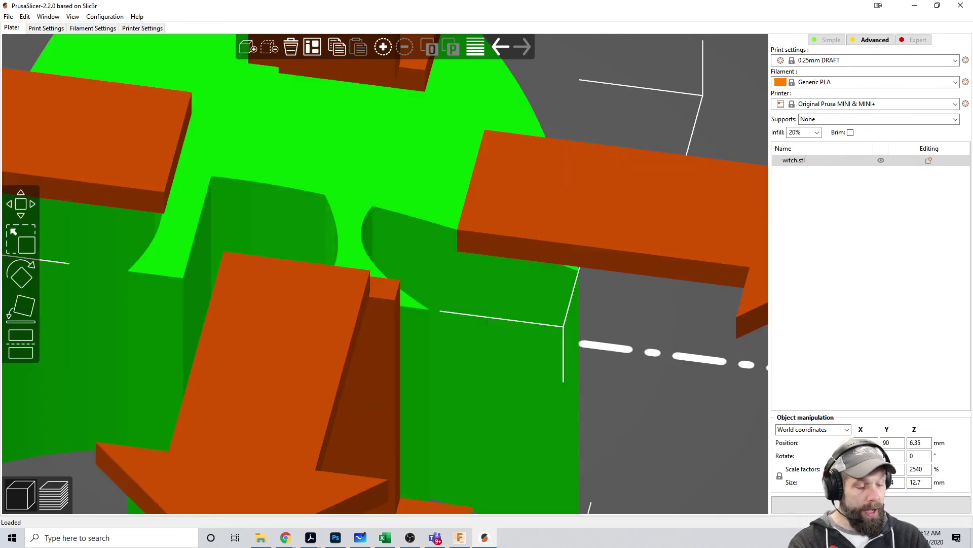
scroll(704, 366, "down", 10)
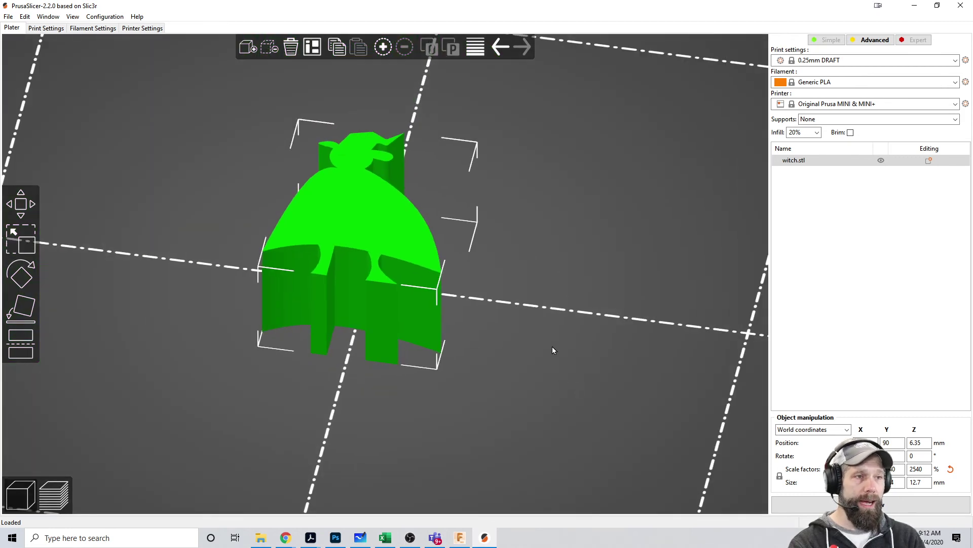
Slice the scaled witch model and examine the top surface and side walls in its layer preview.
left_click_drag(552, 346, 554, 375)
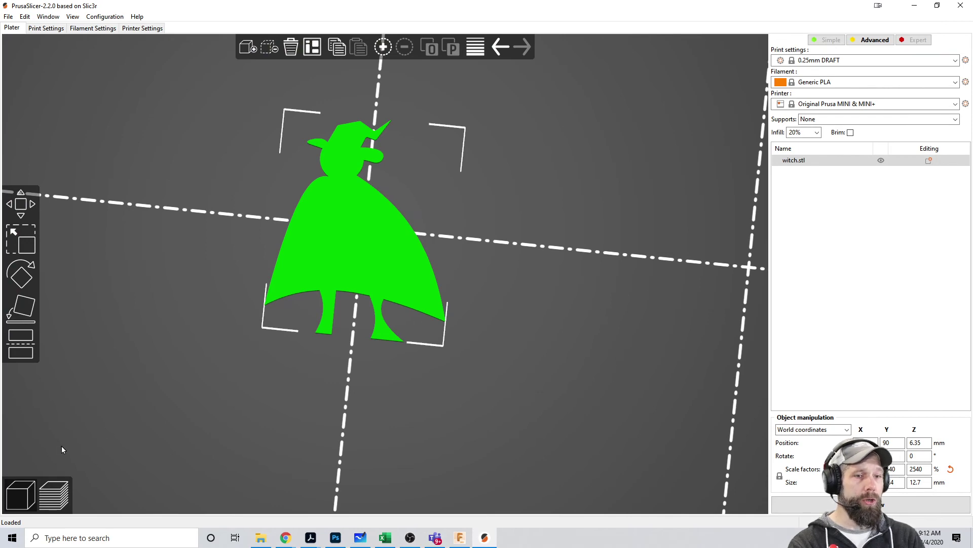
left_click(825, 499)
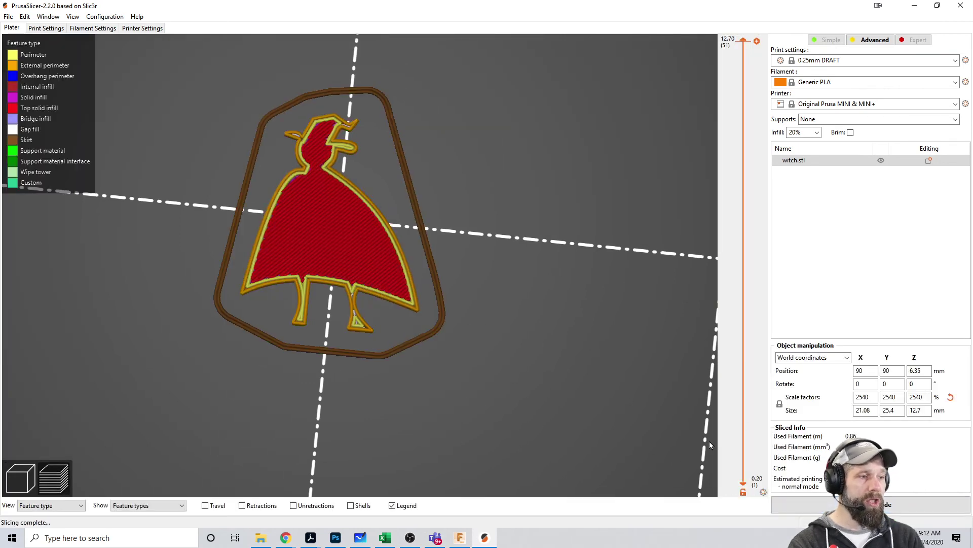
left_click_drag(598, 423, 611, 393)
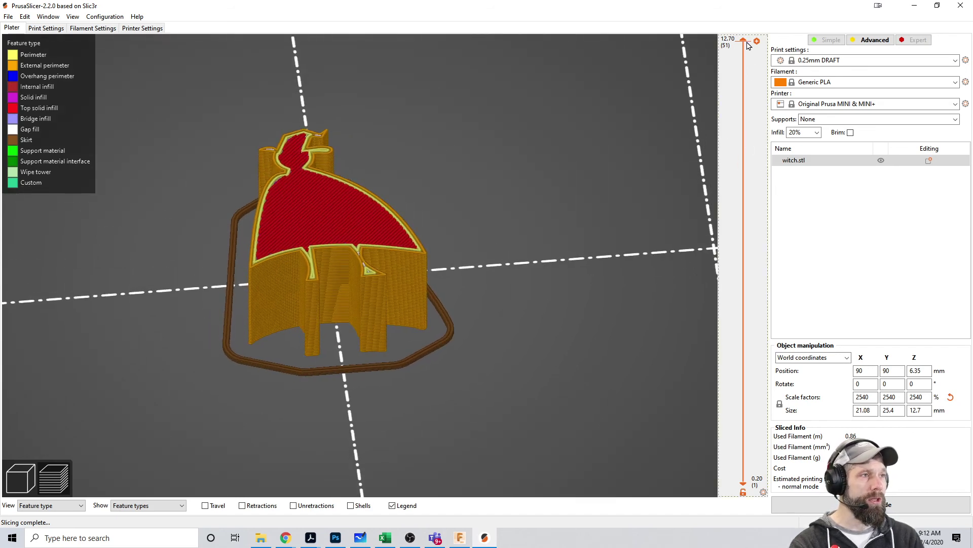
mouse_move(746, 43)
left_mouse_down()
mouse_move(710, 299)
mouse_move(704, 418)
mouse_move(720, 496)
mouse_move(726, 43)
left_mouse_up()
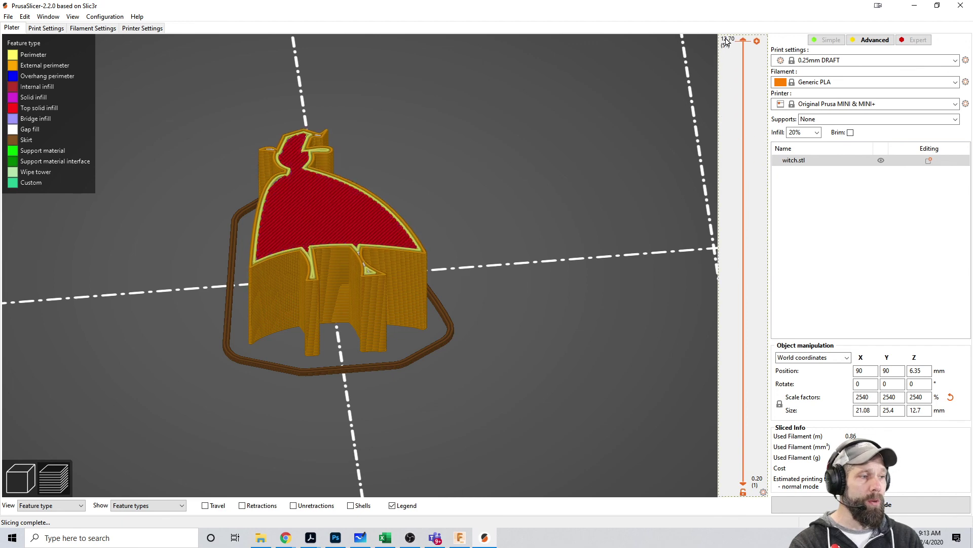